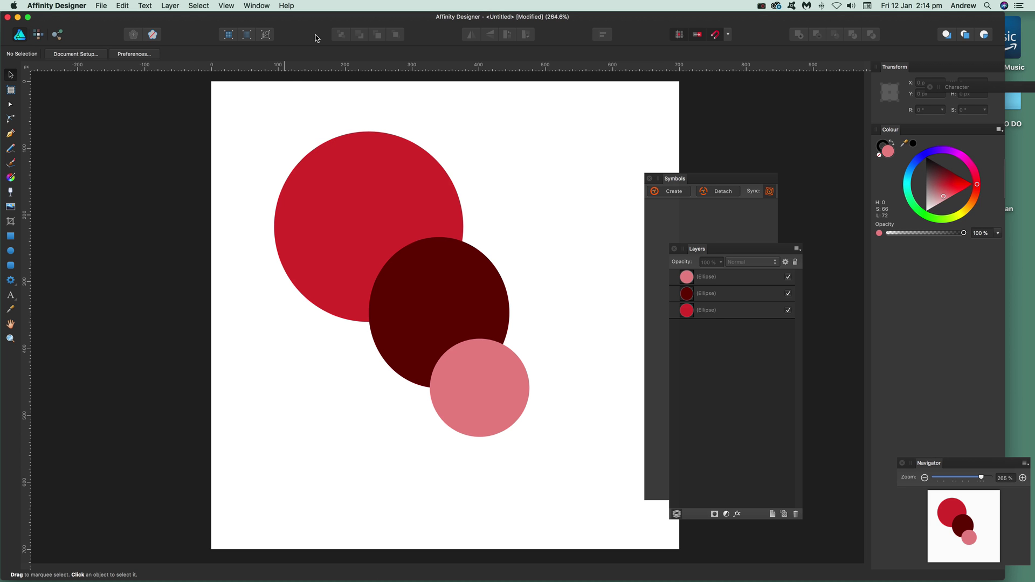
# Marquee-select the crimson, dark maroon and light pink circles, and move the floating Symbols panel aside.
pyautogui.moveTo(239, 102); pyautogui.dragTo(561, 463)
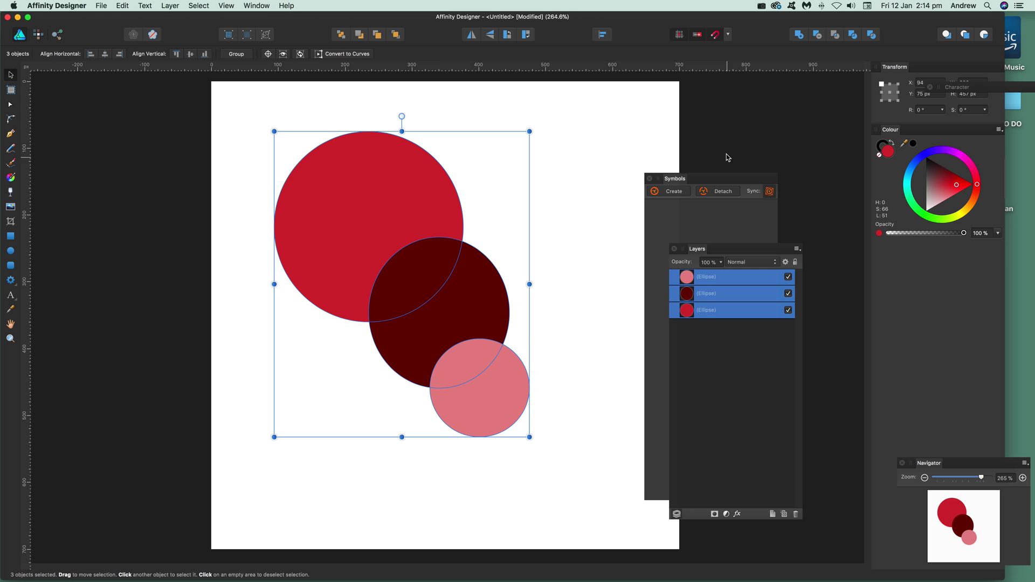
pyautogui.moveTo(682, 180); pyautogui.dragTo(574, 164)
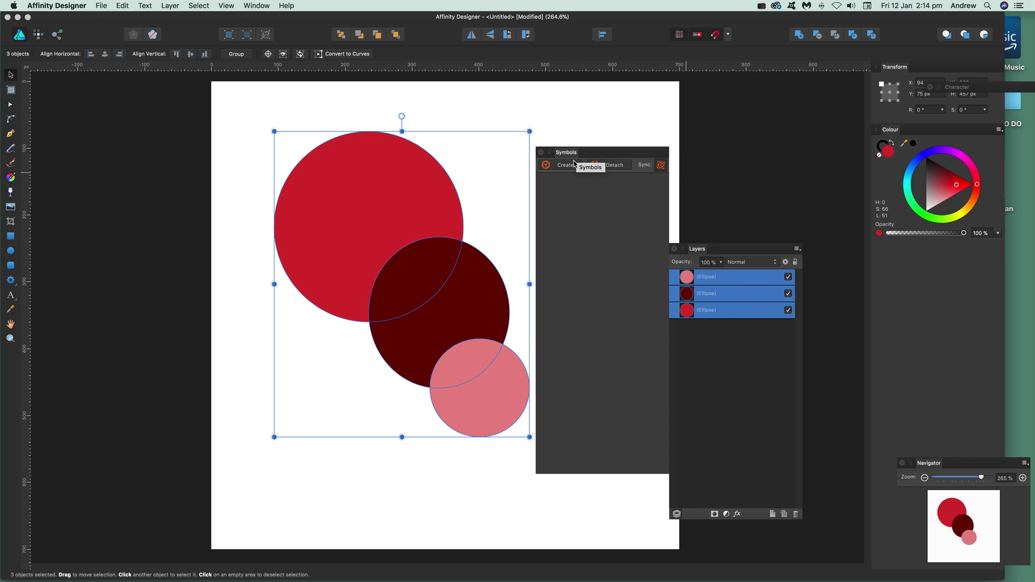
# Create symbols from the selected circles, making one per circle, then try Layer > Group on them.
pyautogui.click(253, 6)
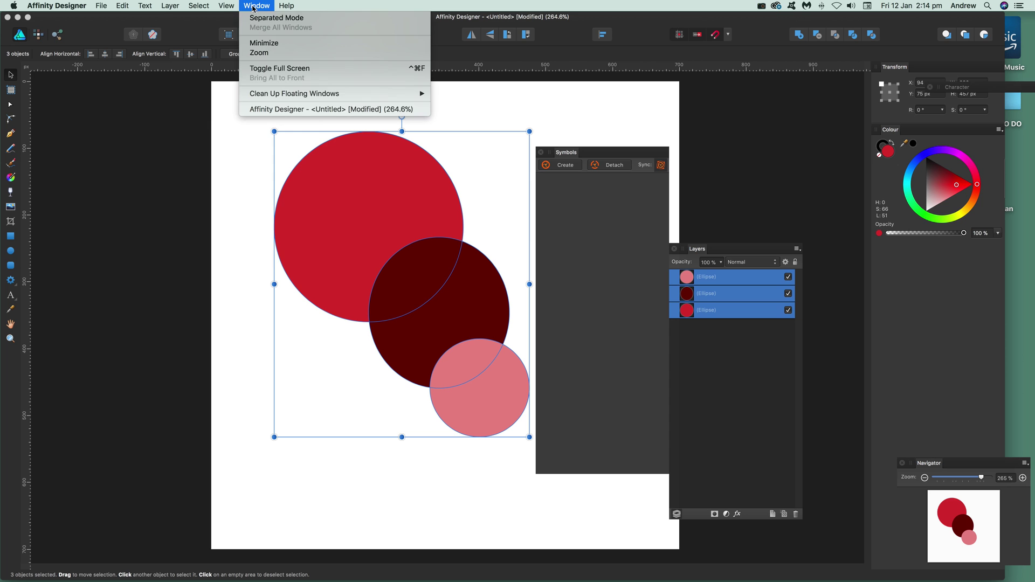
pyautogui.moveTo(232, 11)
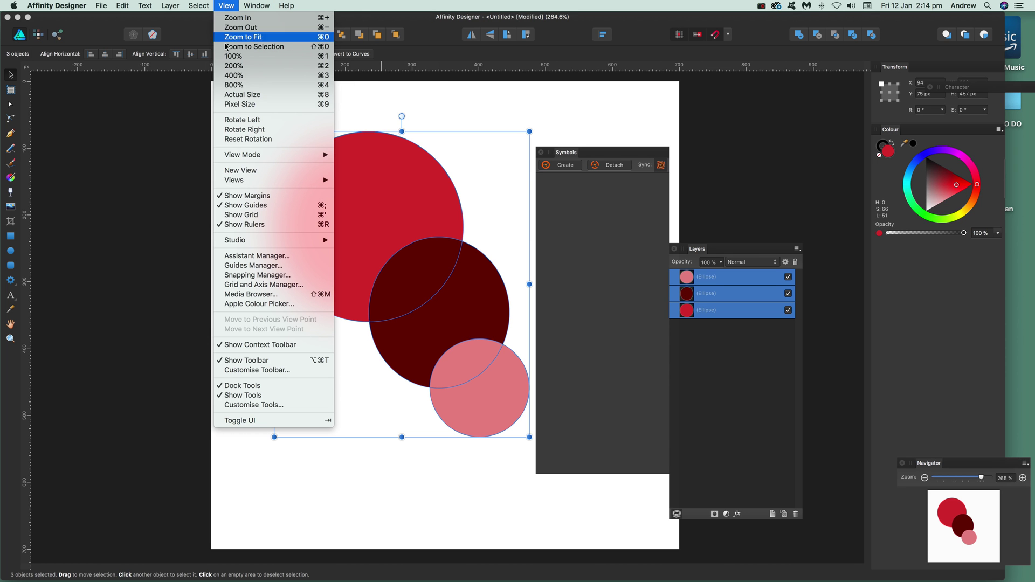
pyautogui.moveTo(253, 243)
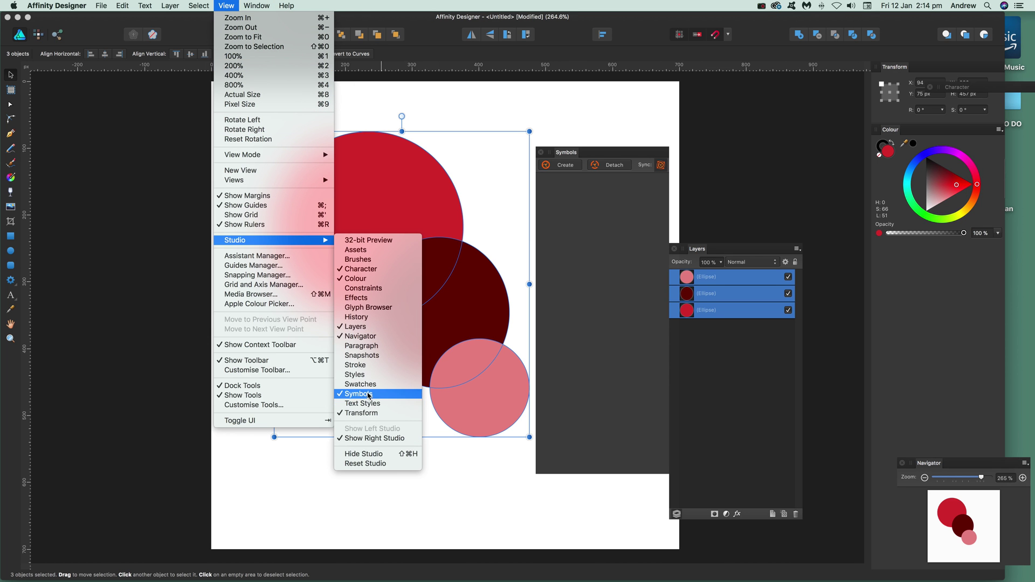
pyautogui.click(643, 202)
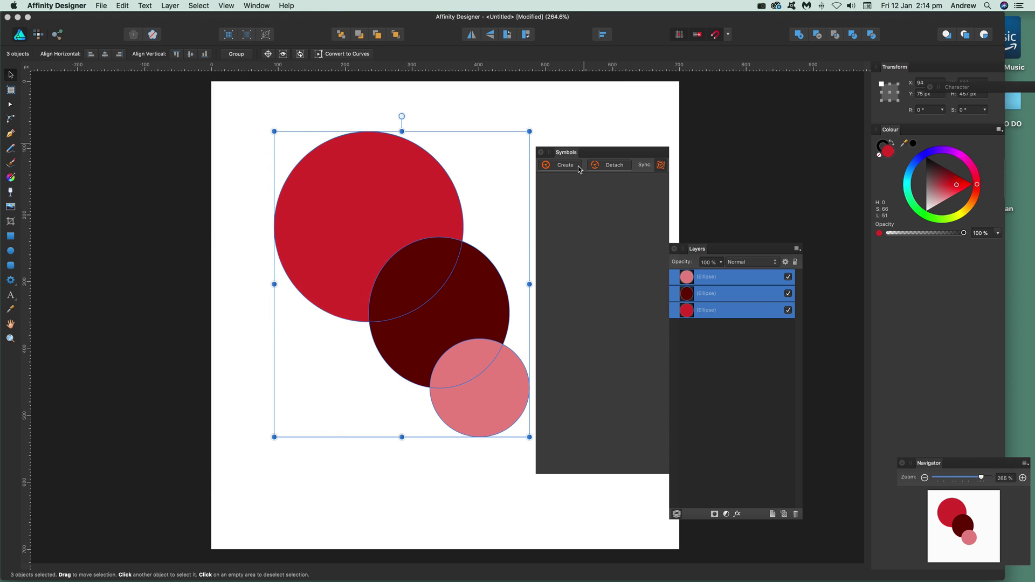
pyautogui.click(572, 167)
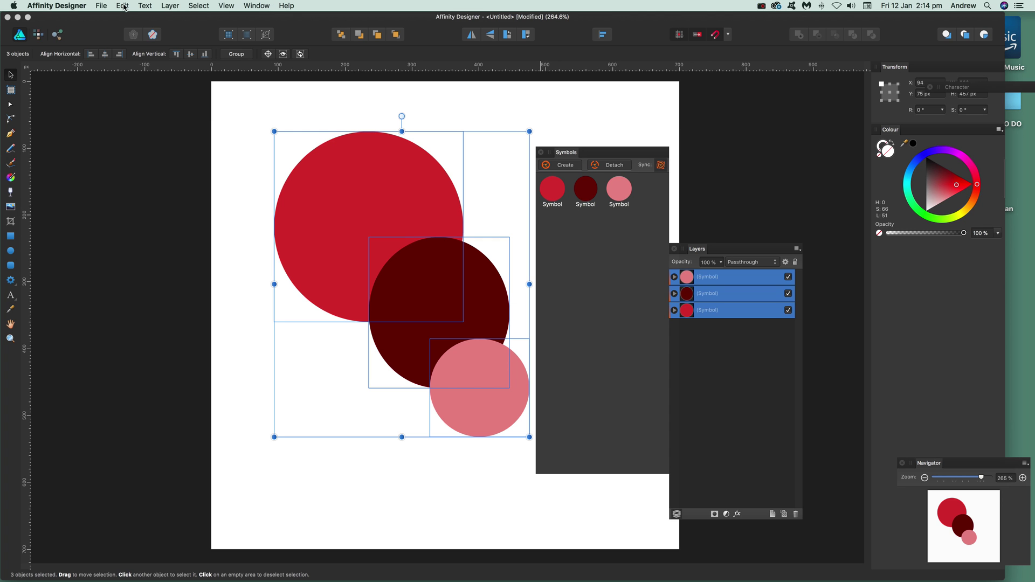
pyautogui.click(182, 5)
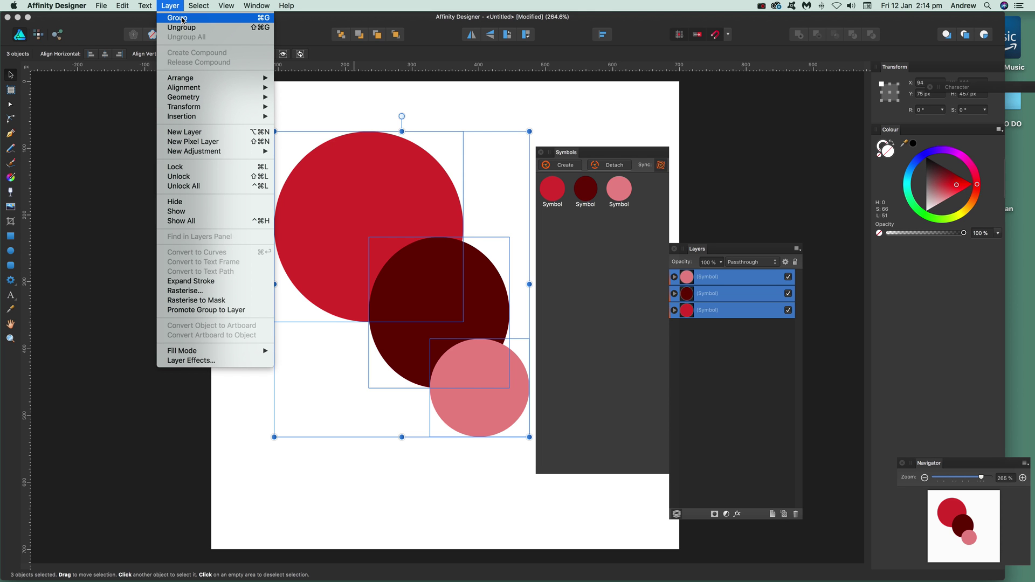
pyautogui.click(183, 19)
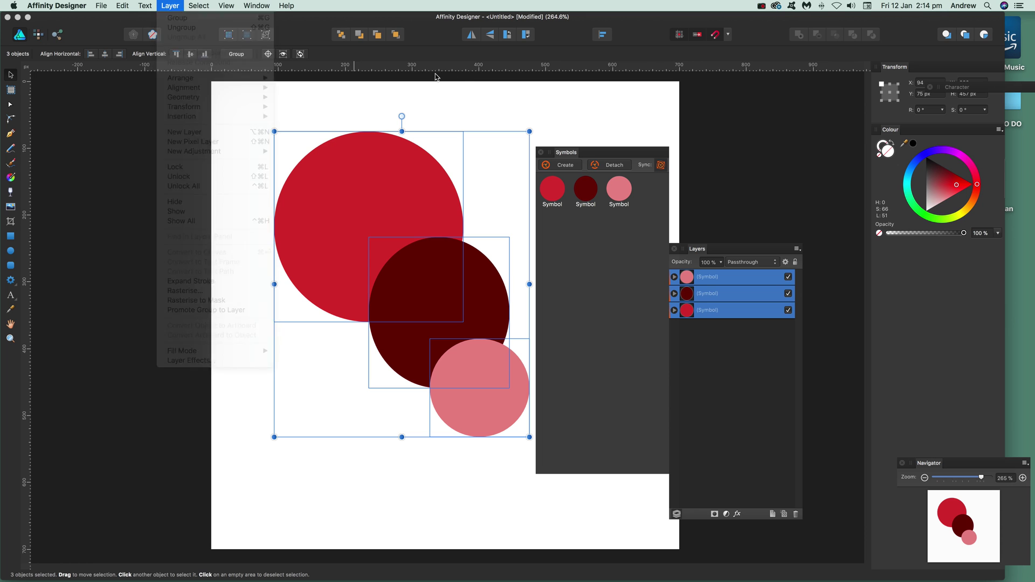
# Undo twice, group the three circles, and create a single combined symbol from the group.
pyautogui.click(122, 5)
pyautogui.click(140, 17)
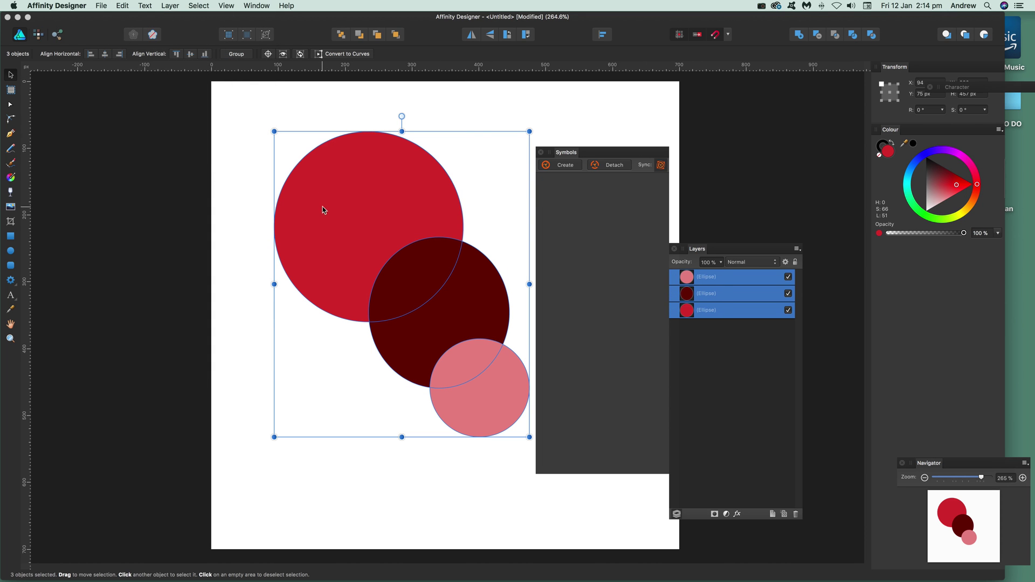
pyautogui.click(170, 5)
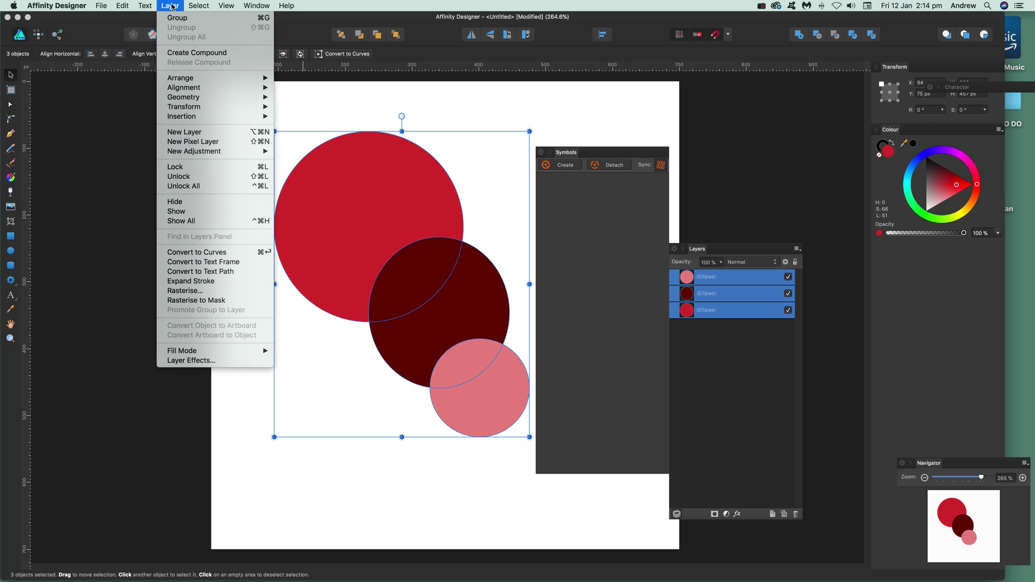
pyautogui.click(176, 17)
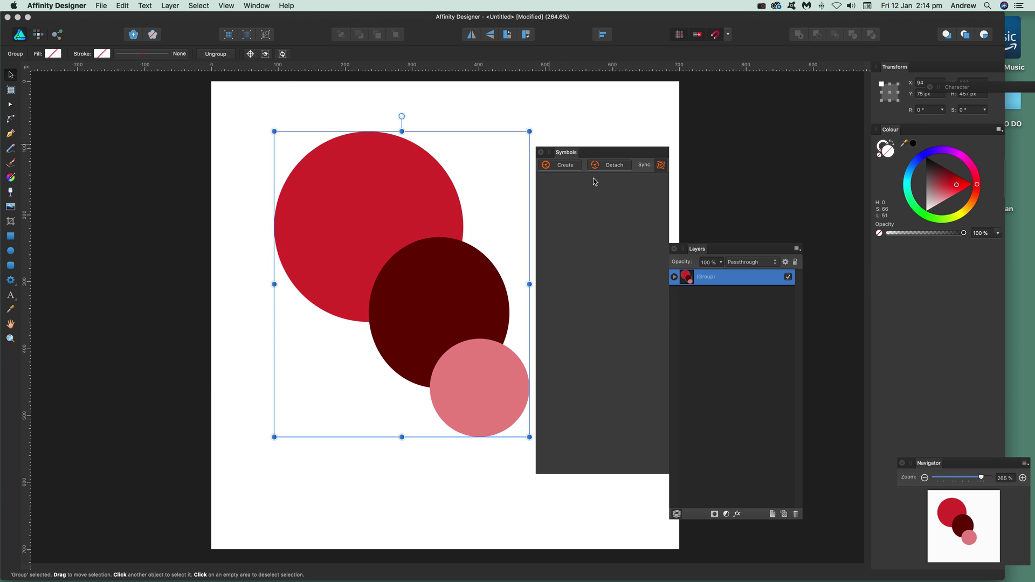
pyautogui.click(569, 171)
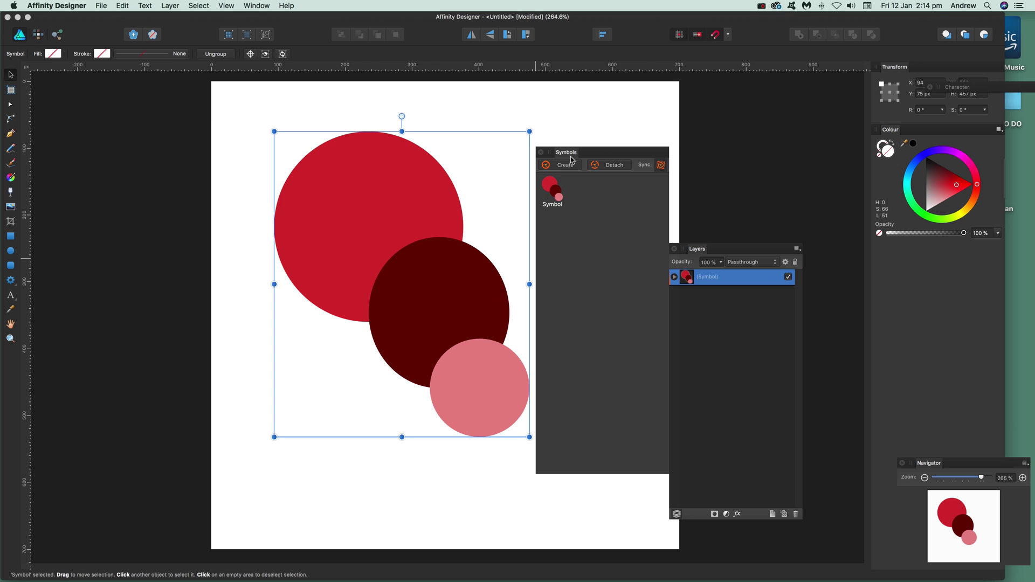
# Shrink the symbol into the upper left and add a smaller second instance lower-left.
pyautogui.moveTo(571, 157); pyautogui.dragTo(593, 152)
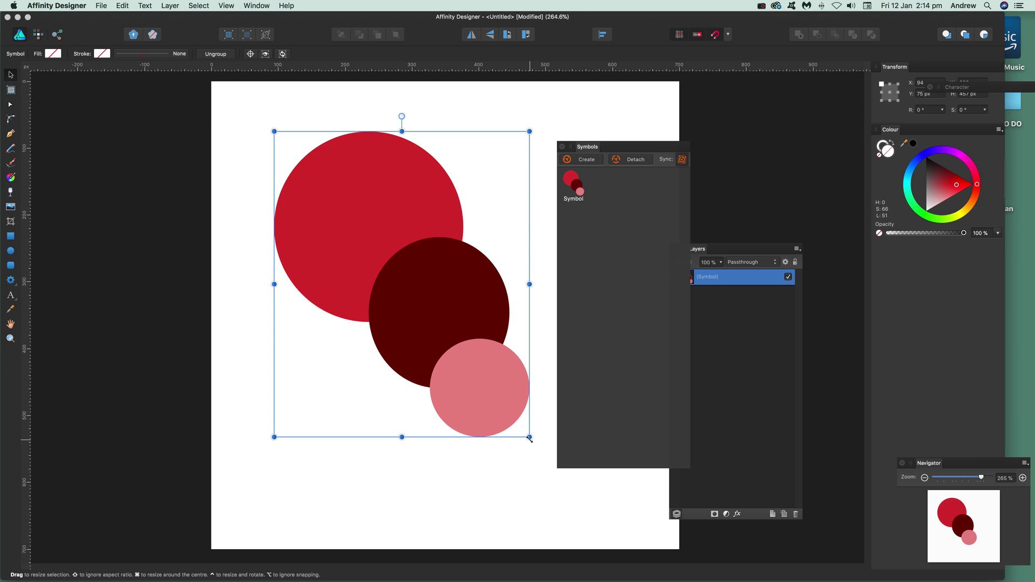
pyautogui.moveTo(530, 437); pyautogui.dragTo(451, 339)
pyautogui.moveTo(413, 250); pyautogui.dragTo(363, 225)
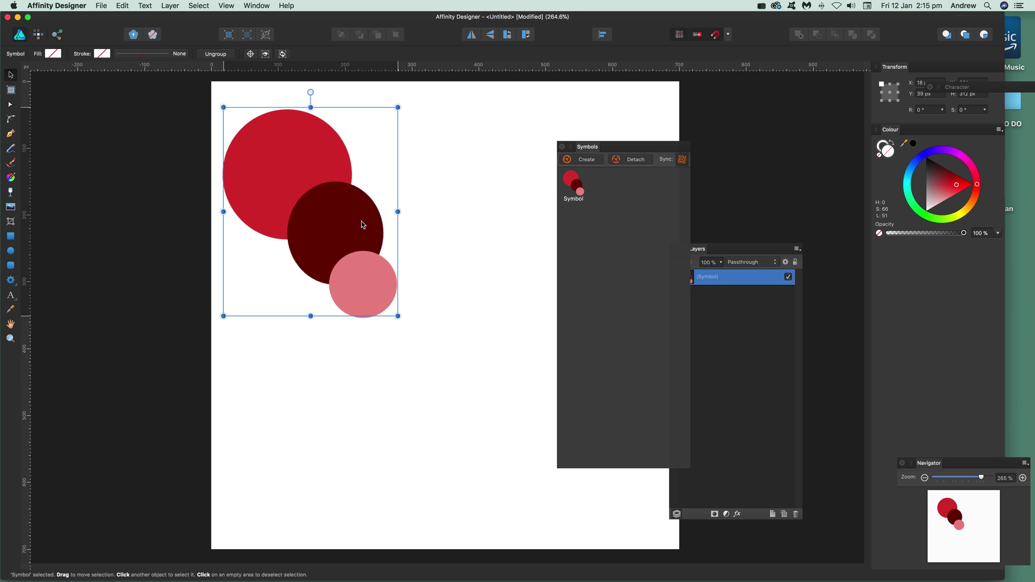
pyautogui.moveTo(575, 186); pyautogui.dragTo(504, 278)
pyautogui.moveTo(540, 338); pyautogui.dragTo(266, 429)
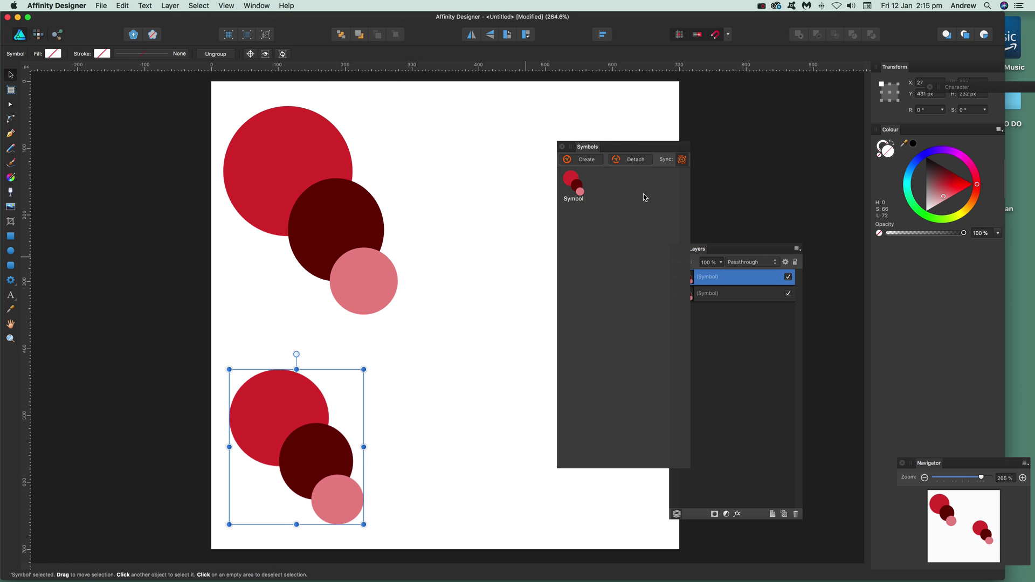
# Add a third, smaller instance near the centre-right and rotate it about -71°.
pyautogui.moveTo(573, 185); pyautogui.dragTo(471, 273)
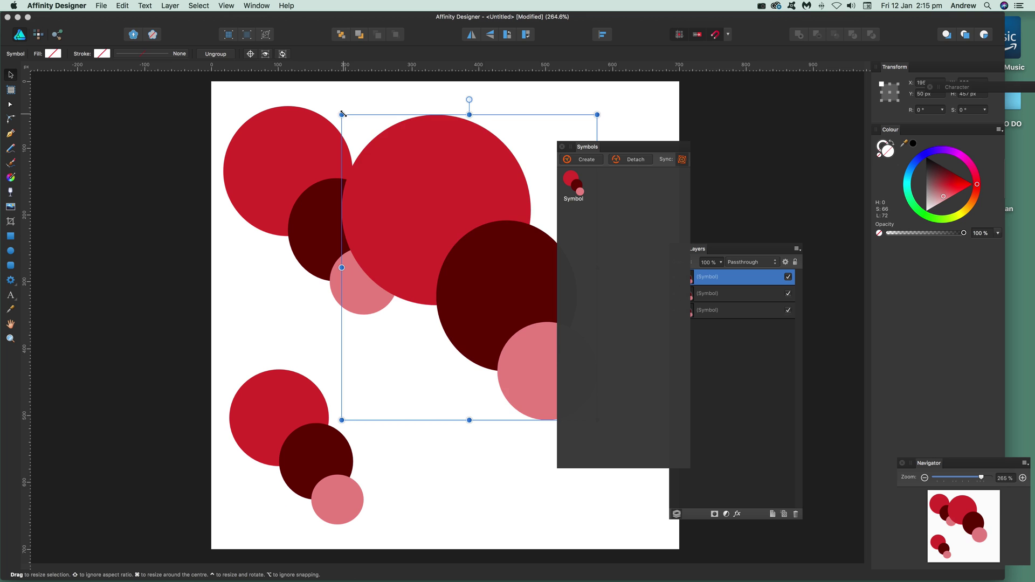
pyautogui.moveTo(342, 113); pyautogui.dragTo(442, 234)
pyautogui.moveTo(485, 284); pyautogui.dragTo(417, 345)
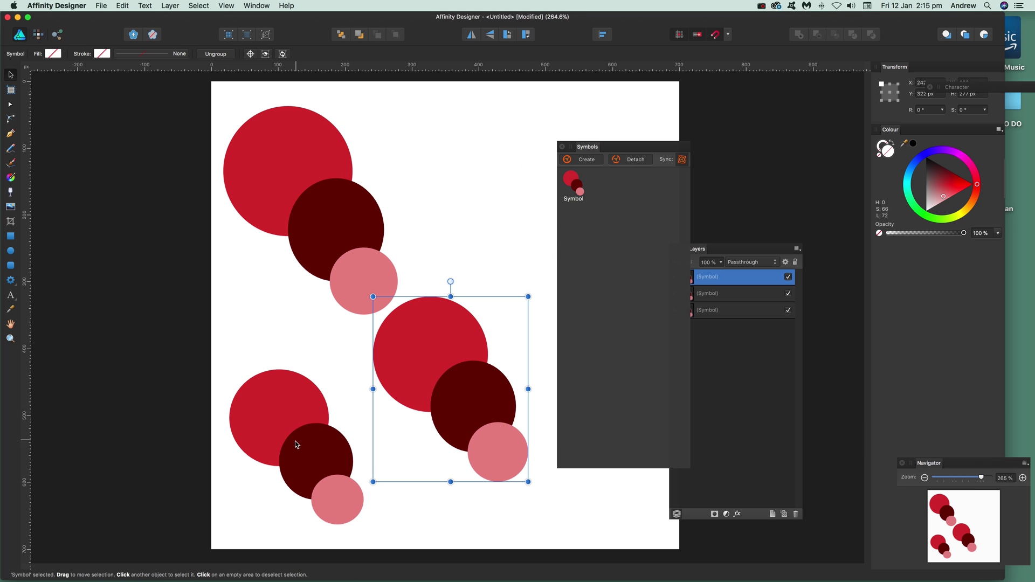
pyautogui.moveTo(373, 296); pyautogui.dragTo(422, 359)
pyautogui.moveTo(451, 398); pyautogui.dragTo(412, 362)
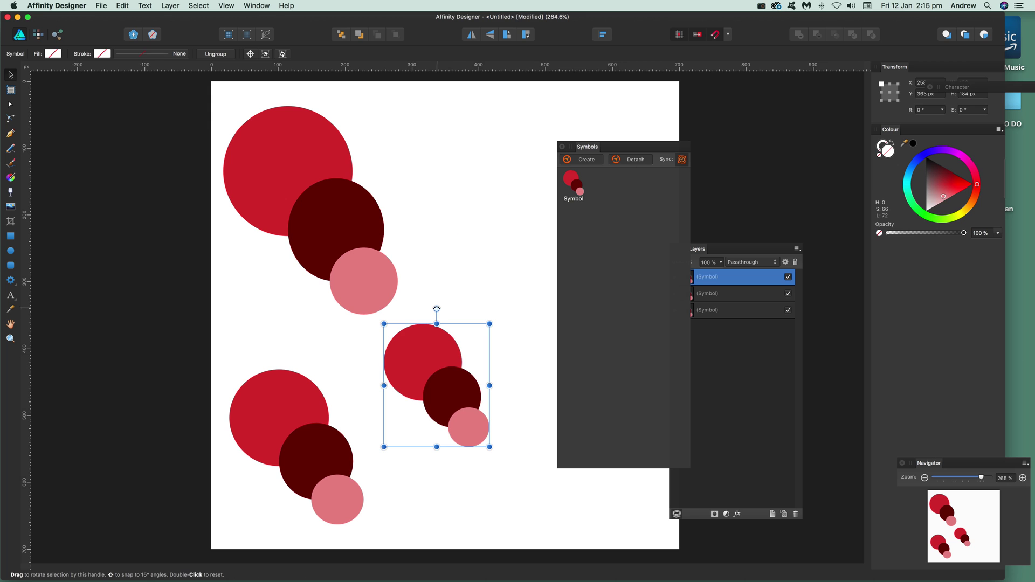
pyautogui.moveTo(437, 309); pyautogui.dragTo(509, 360)
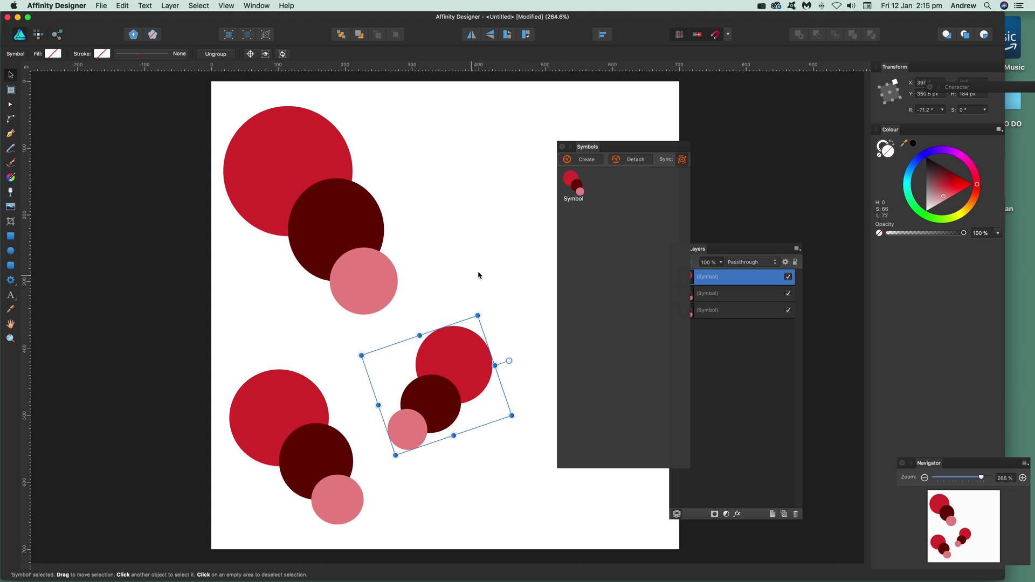
# Expand the top Symbol layer in Layers to list its three ellipses.
pyautogui.click(727, 252)
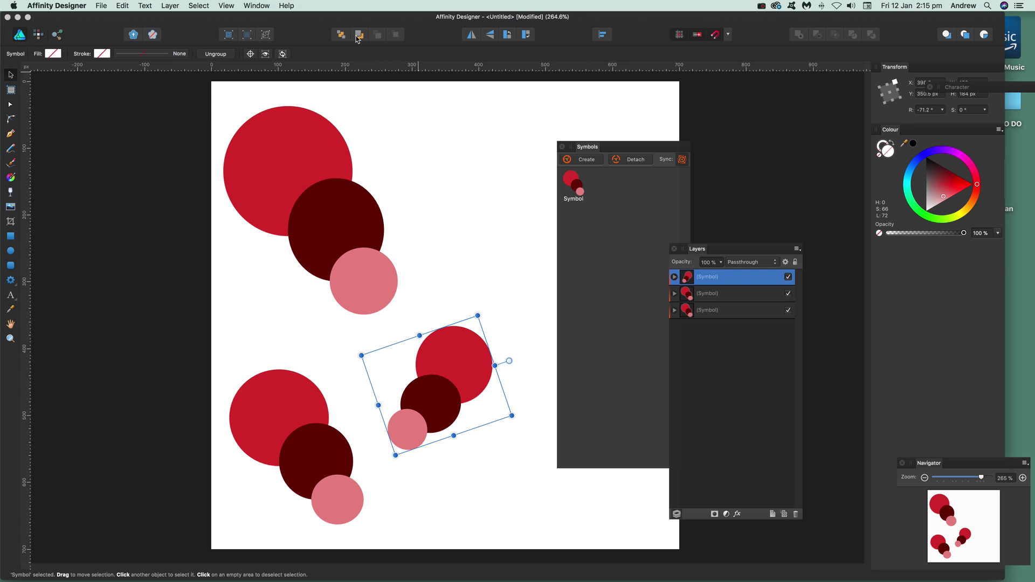
pyautogui.click(227, 6)
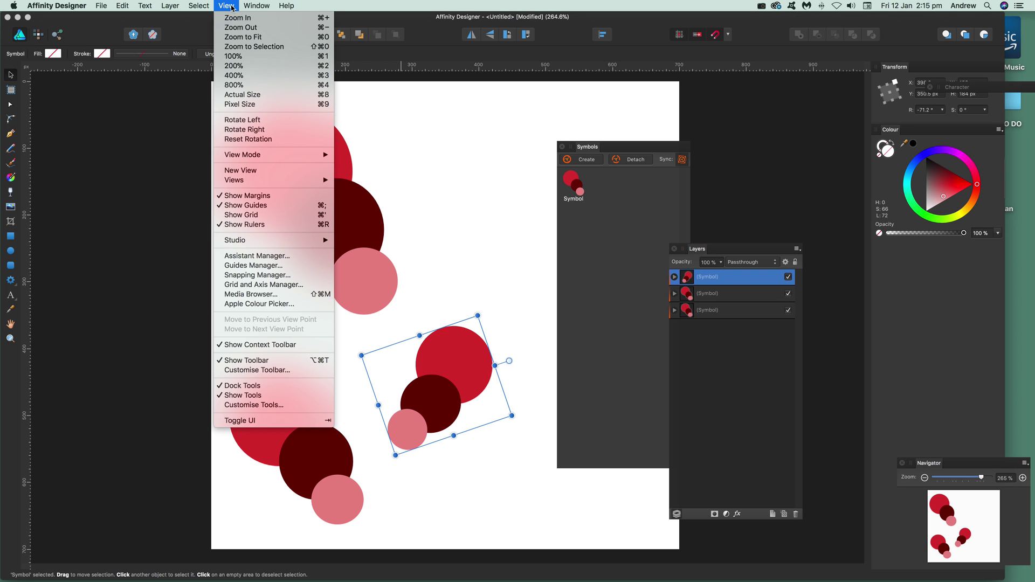
pyautogui.moveTo(238, 244)
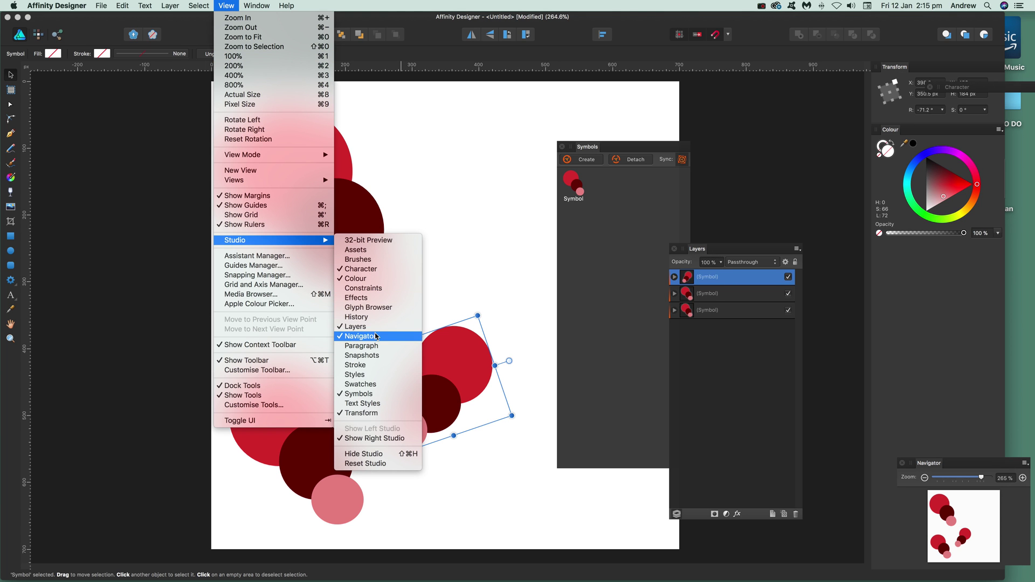
pyautogui.click(676, 278)
pyautogui.click(675, 277)
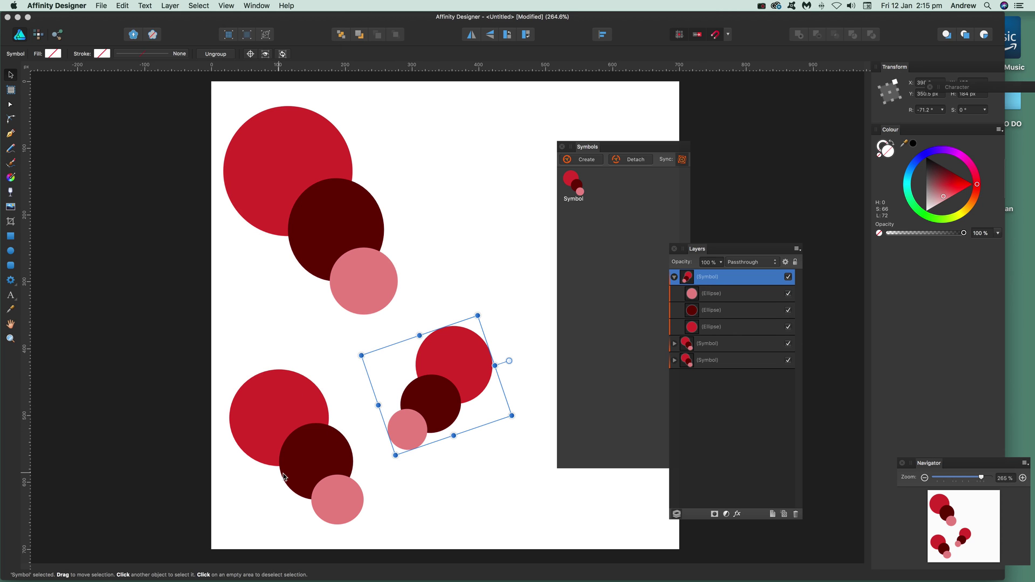
# Rename the top symbol layer to EDIT.
pyautogui.doubleClick(717, 278)
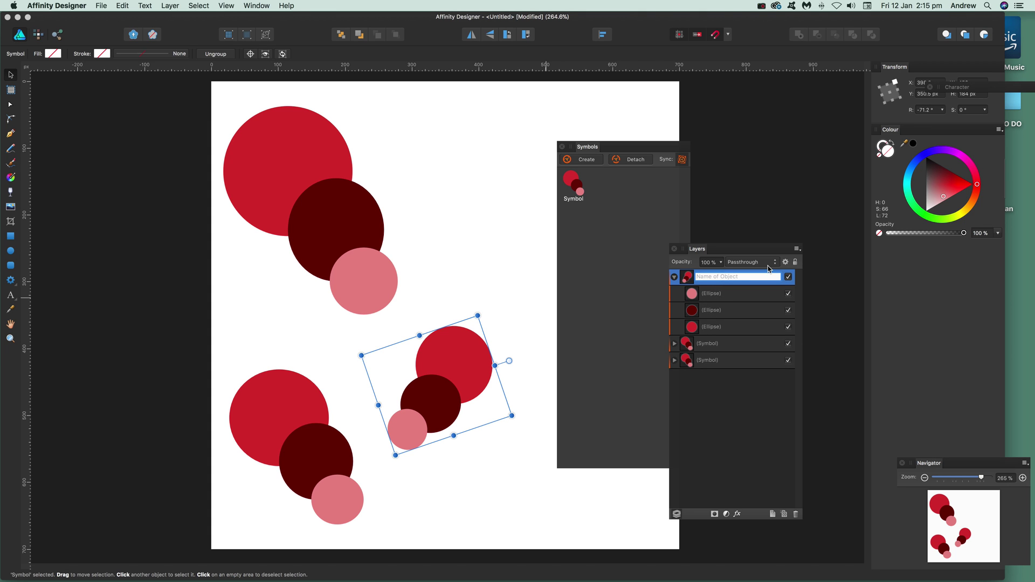
pyautogui.write('EDIT')
pyautogui.press('Return')
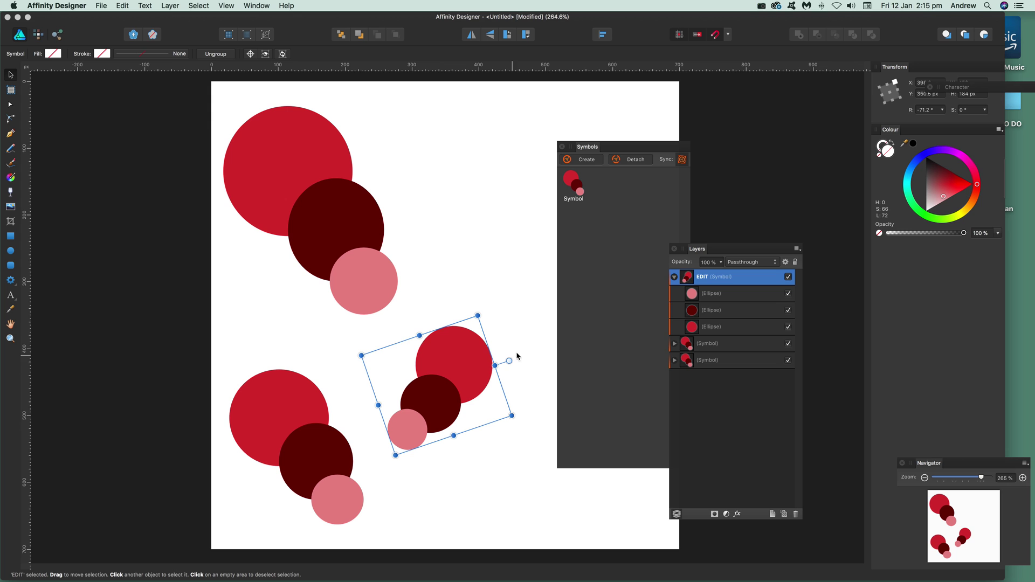
# Select the large red ellipse in the EDIT symbol, nudge it, and recolour it yellow-green.
pyautogui.click(718, 329)
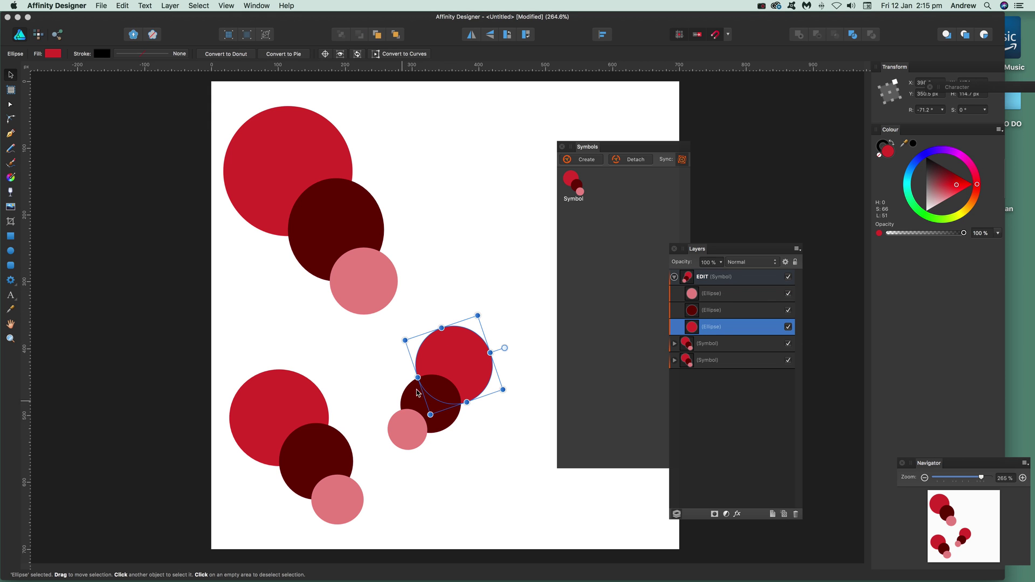
pyautogui.moveTo(472, 360)
pyautogui.mouseDown()
pyautogui.moveTo(452, 345)
pyautogui.moveTo(481, 368)
pyautogui.moveTo(388, 299)
pyautogui.moveTo(390, 319)
pyautogui.moveTo(383, 311)
pyautogui.moveTo(403, 319)
pyautogui.moveTo(411, 247)
pyautogui.moveTo(488, 415)
pyautogui.moveTo(464, 366)
pyautogui.moveTo(485, 393)
pyautogui.moveTo(465, 379)
pyautogui.moveTo(474, 380)
pyautogui.mouseUp()
pyautogui.click(945, 171)
pyautogui.moveTo(945, 172); pyautogui.dragTo(942, 220)
pyautogui.click(947, 223)
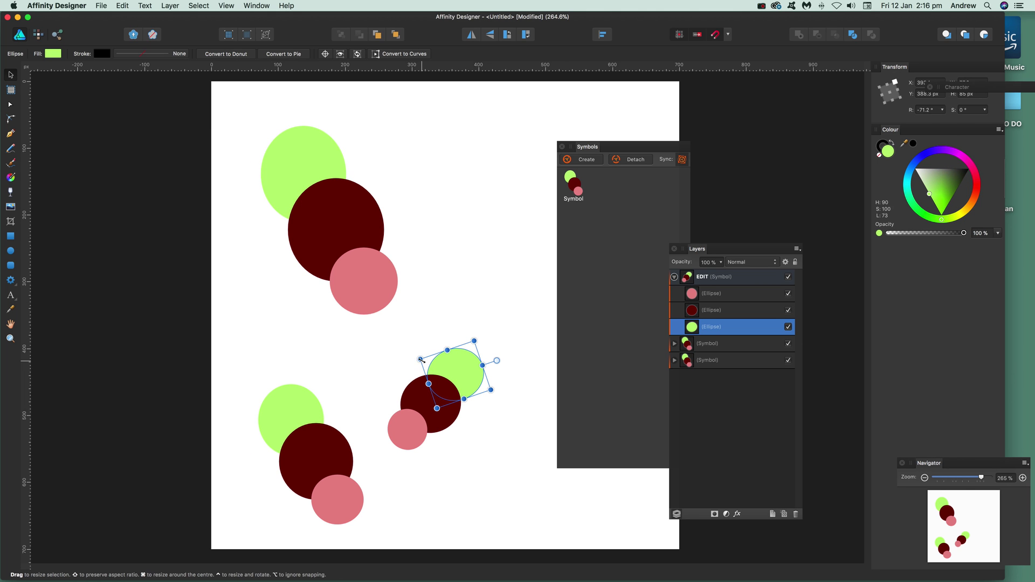
# Enlarge the green circle up-left, adjust its position slightly, then deselect it.
pyautogui.moveTo(421, 360); pyautogui.dragTo(408, 351)
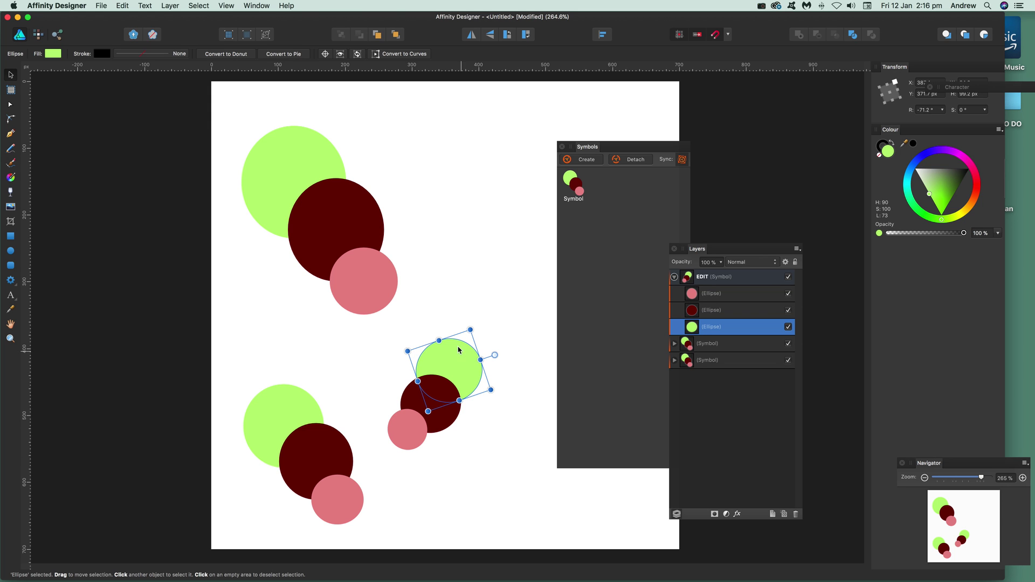
pyautogui.moveTo(459, 350)
pyautogui.mouseDown()
pyautogui.moveTo(479, 389)
pyautogui.moveTo(477, 357)
pyautogui.moveTo(461, 351)
pyautogui.mouseUp()
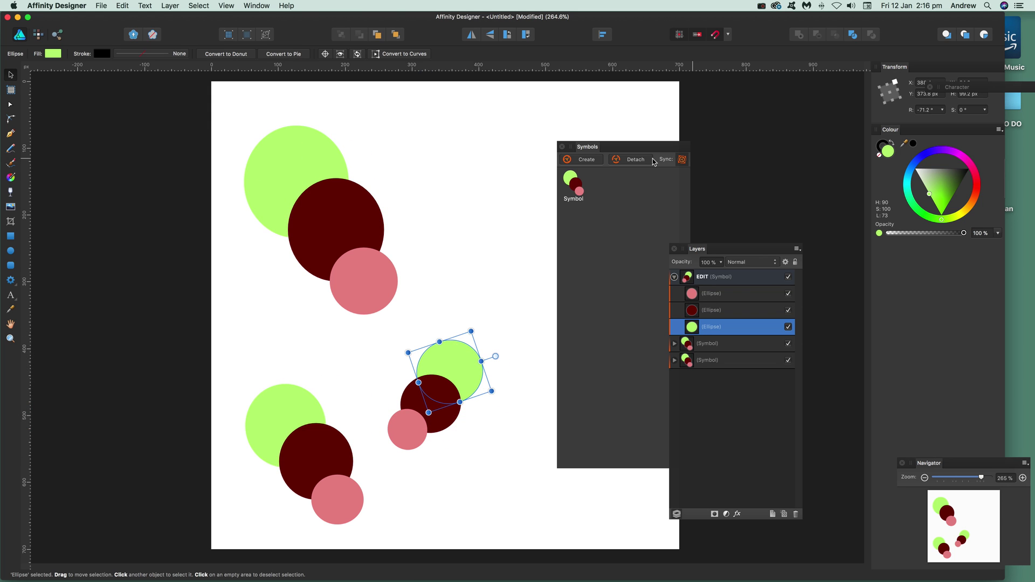
pyautogui.click(614, 256)
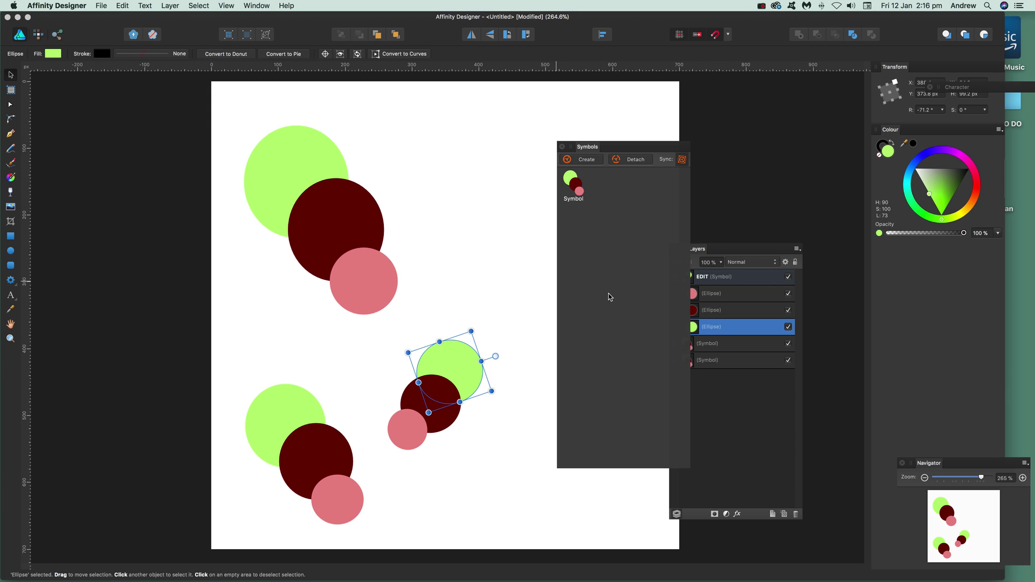
pyautogui.click(728, 252)
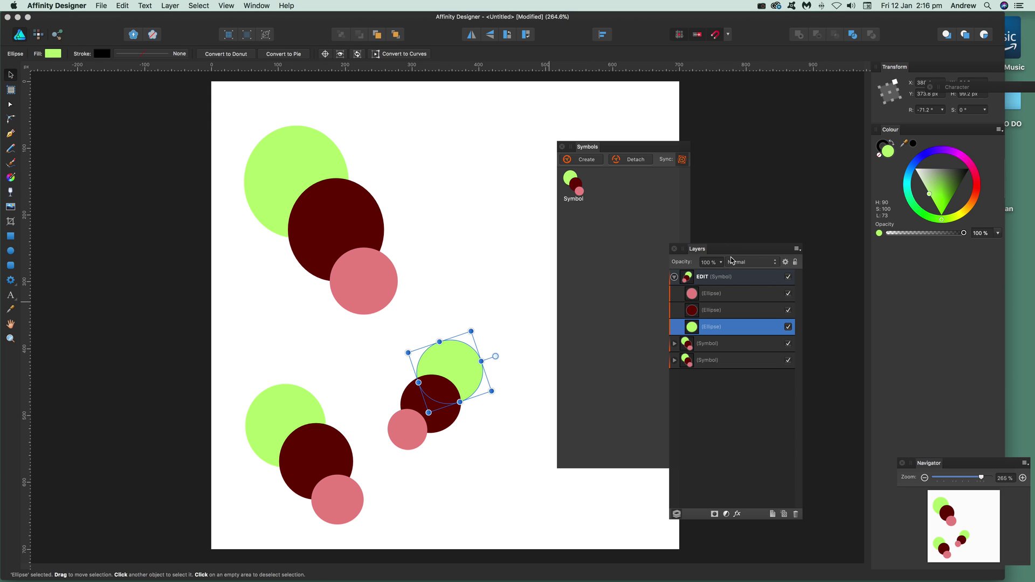
pyautogui.click(437, 302)
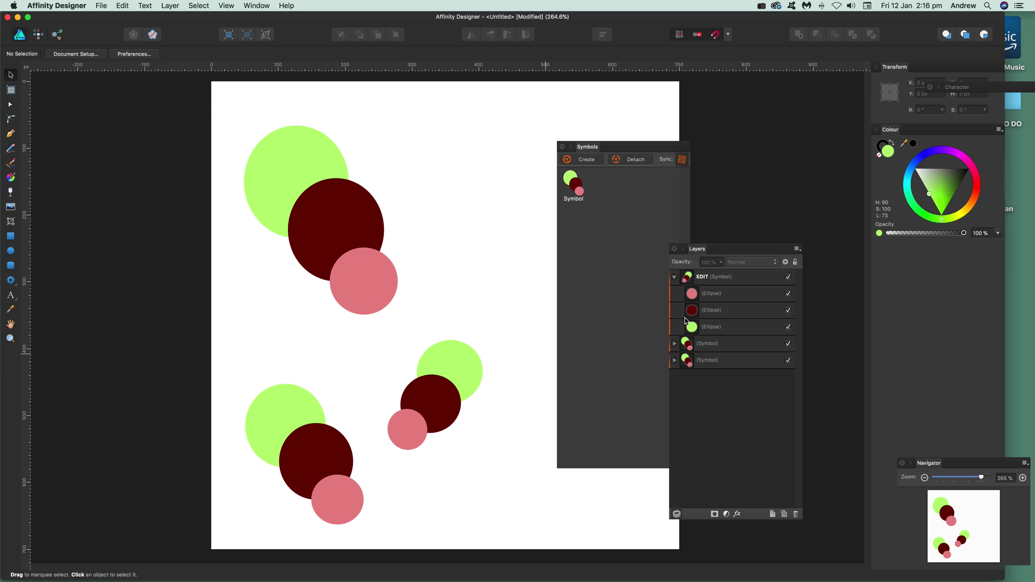
# Draw a star with the Star Tool and move its layer into the EDIT symbol.
pyautogui.click(11, 283)
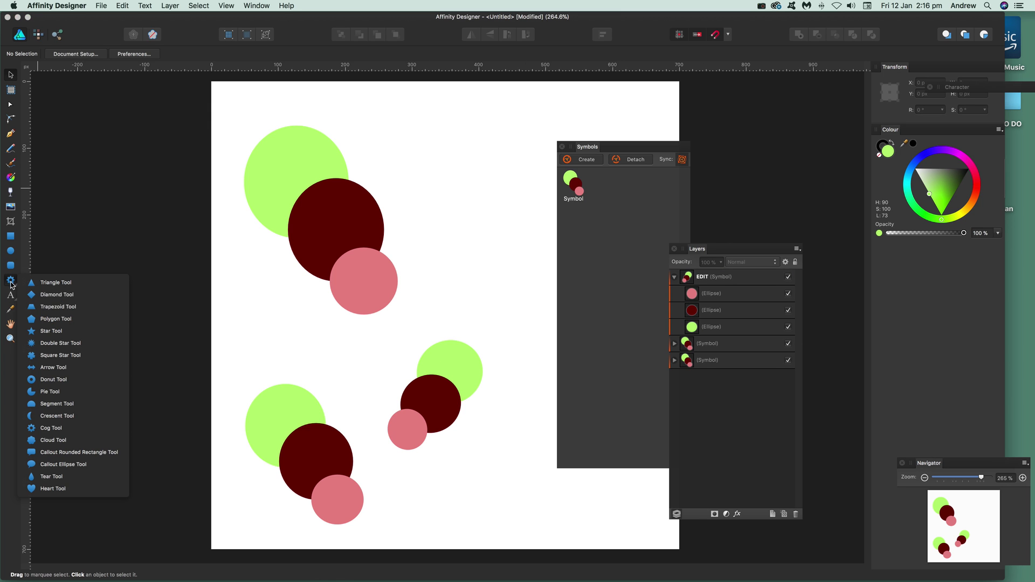
pyautogui.click(47, 333)
pyautogui.moveTo(488, 340); pyautogui.dragTo(538, 395)
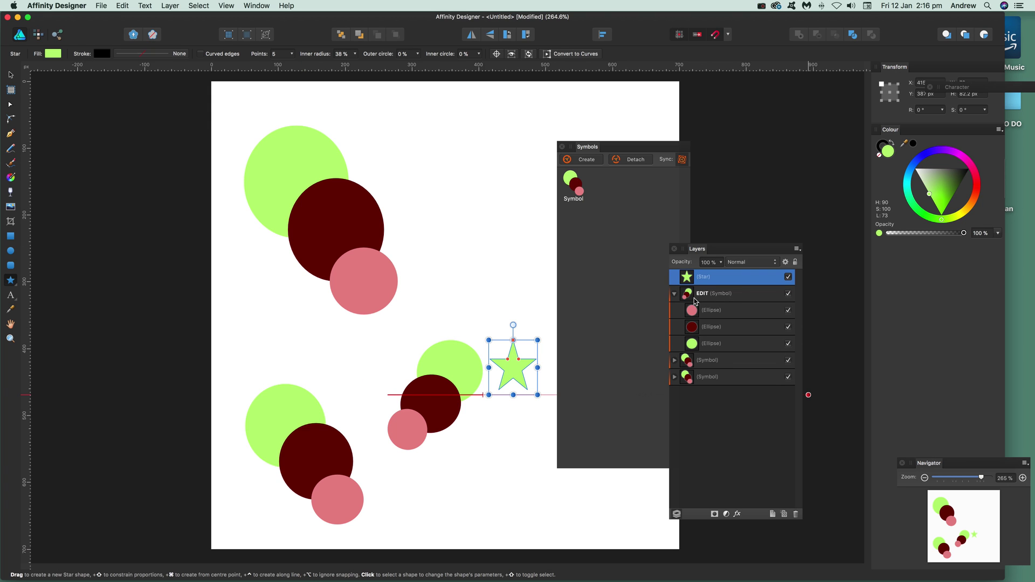
pyautogui.click(10, 77)
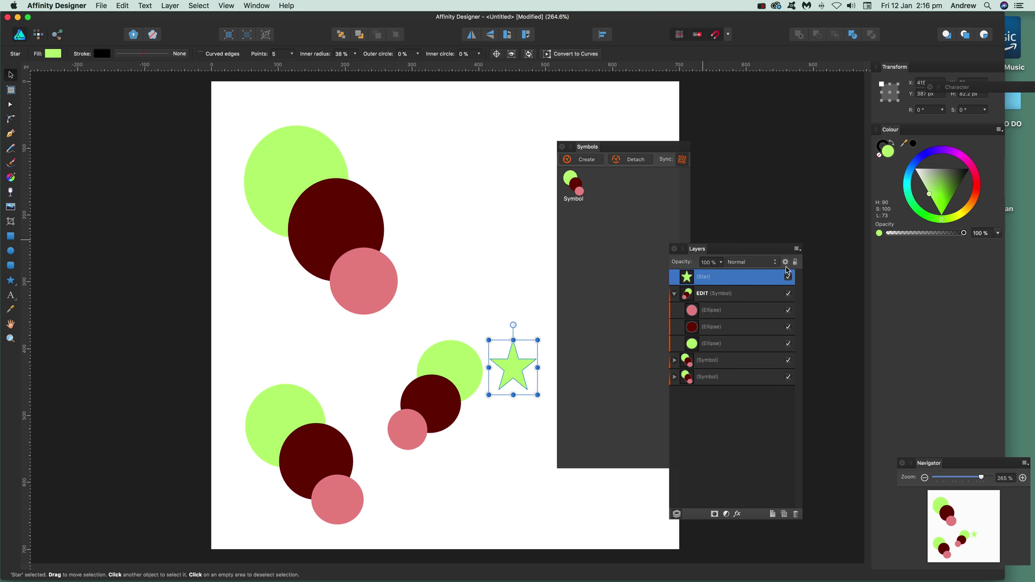
pyautogui.moveTo(701, 280); pyautogui.dragTo(710, 305)
# Place the star over the green circle's edge and colour it soft pink.
pyautogui.moveTo(522, 366); pyautogui.dragTo(473, 321)
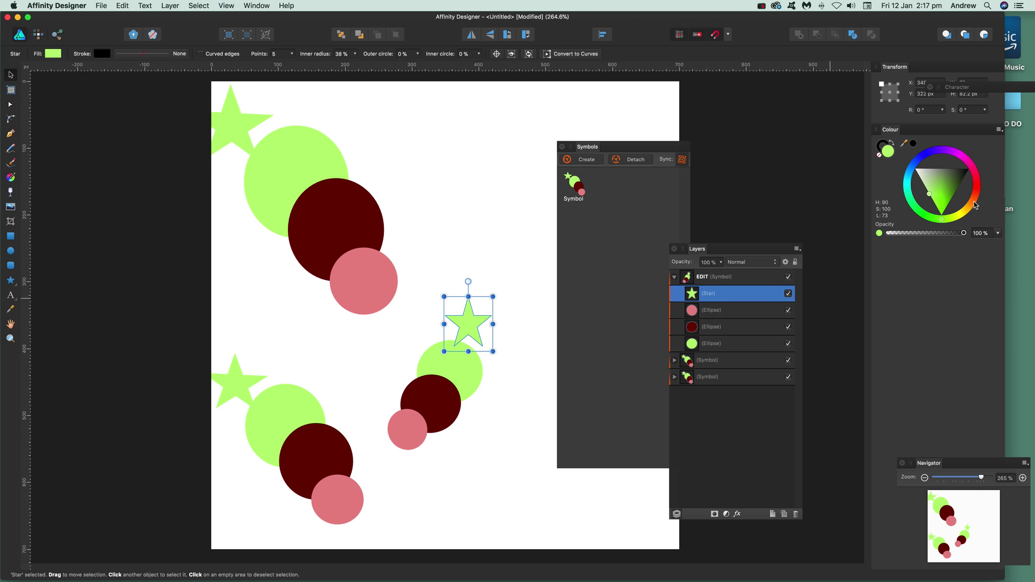
pyautogui.moveTo(971, 201); pyautogui.dragTo(939, 200)
pyautogui.click(467, 320)
pyautogui.moveTo(466, 319); pyautogui.dragTo(481, 338)
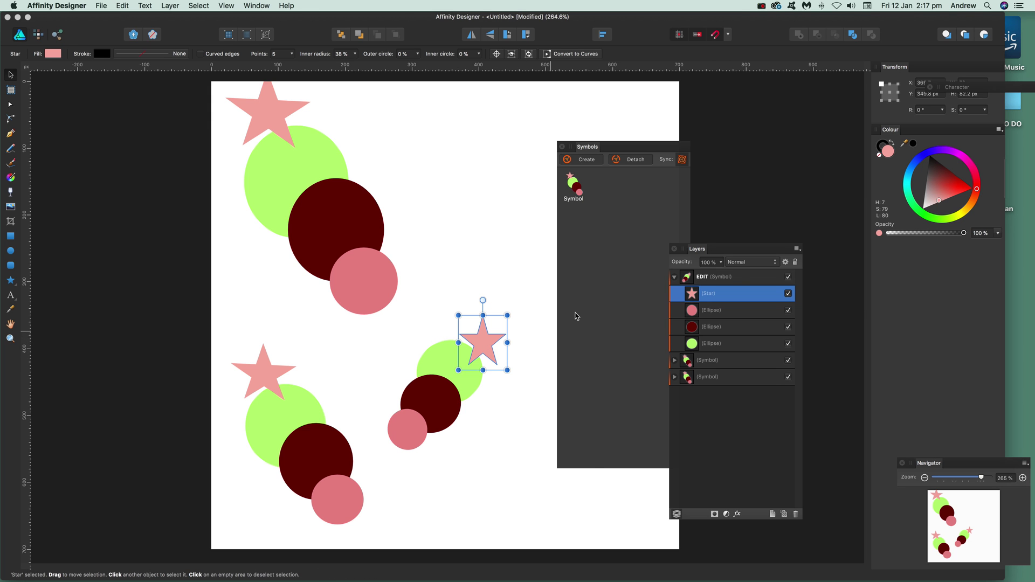
# Cut the pink star out of the EDIT symbol using the right-click menu.
pyautogui.rightClick(490, 341)
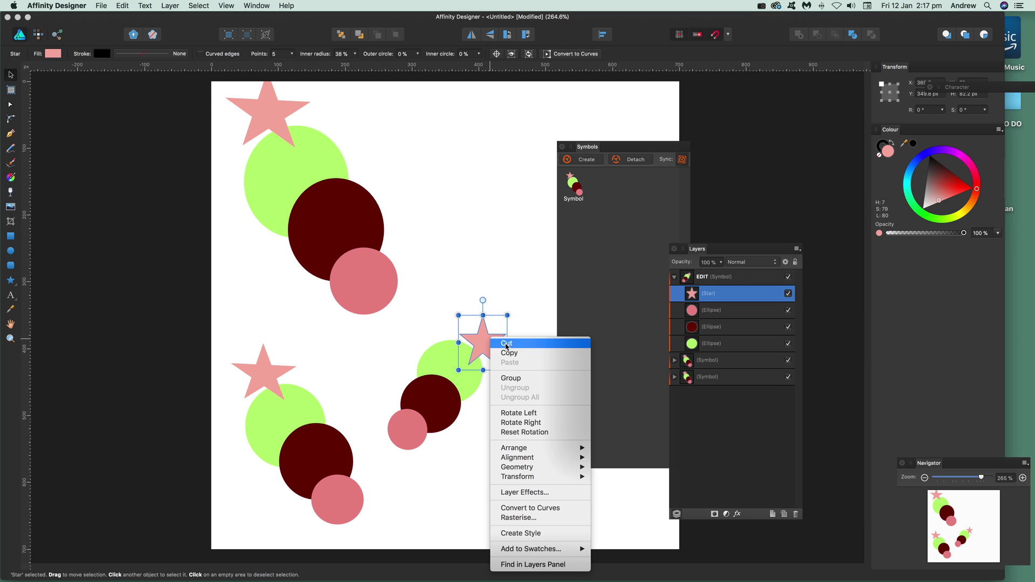
pyautogui.click(508, 343)
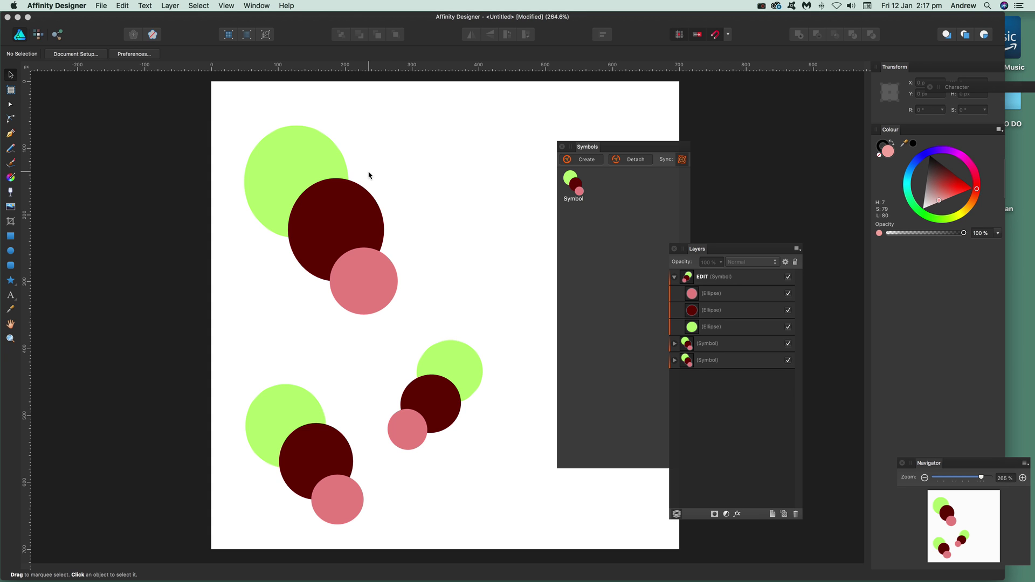
pyautogui.click(762, 6)
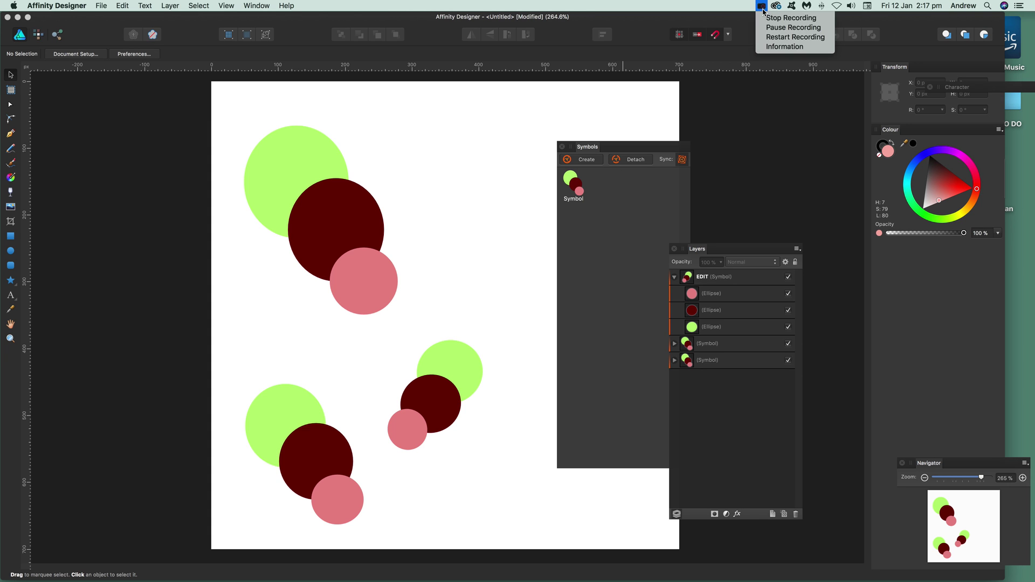